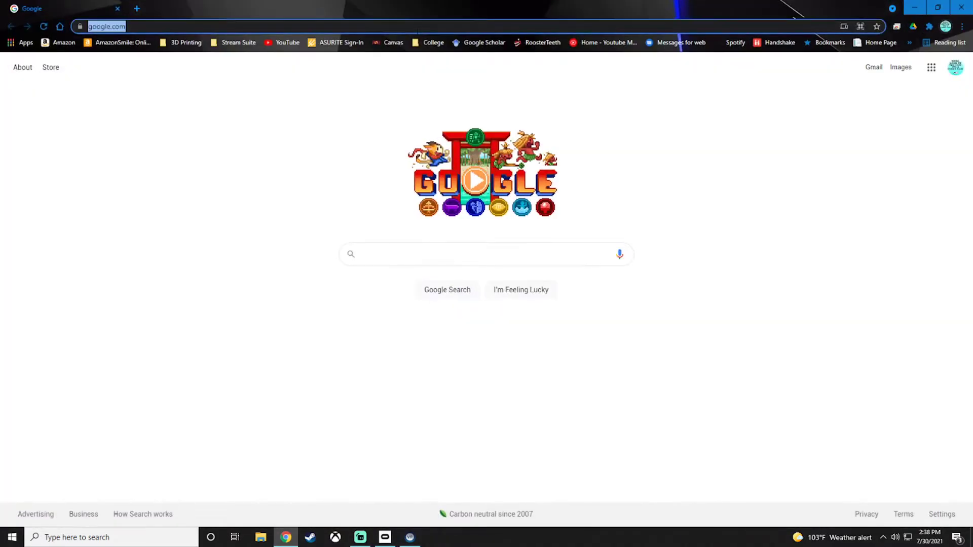
Step: Go to thunderstore.io and open the r2modman package page
type("thunderstore.io")
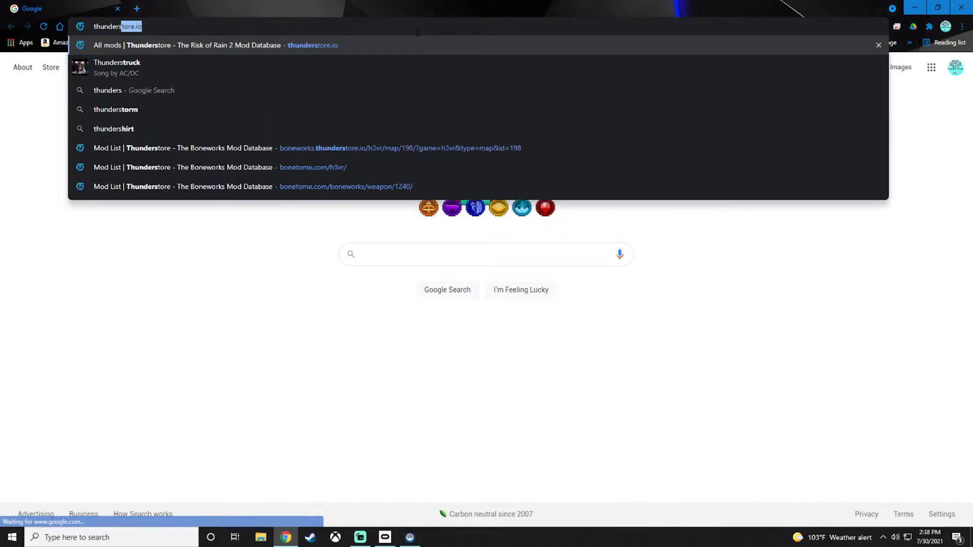
key("Right")
key("Return")
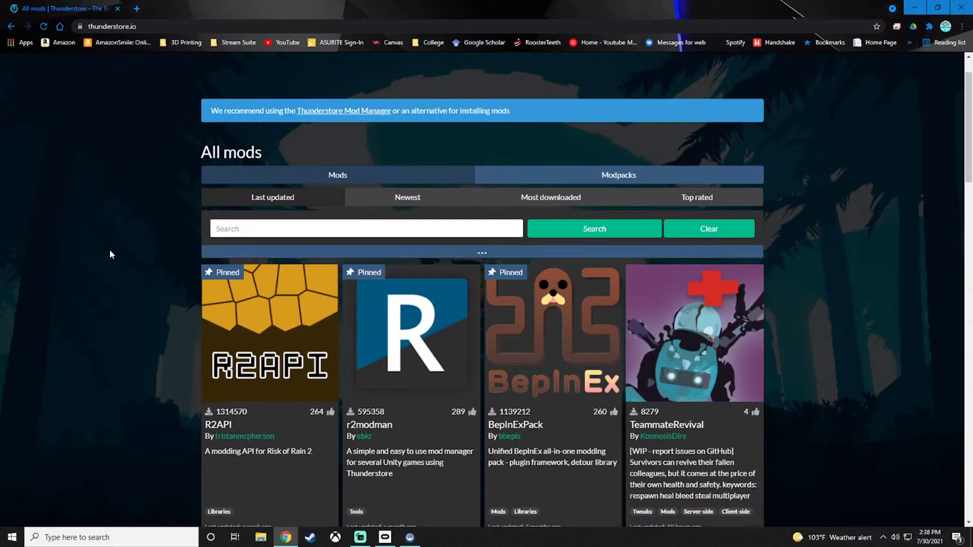
left_click(390, 320)
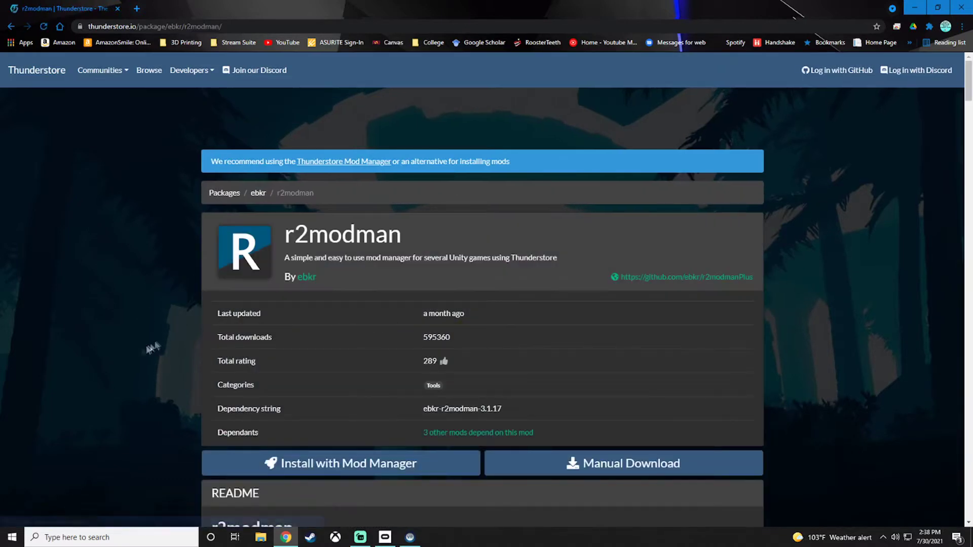
scroll(199, 395, "down", 2)
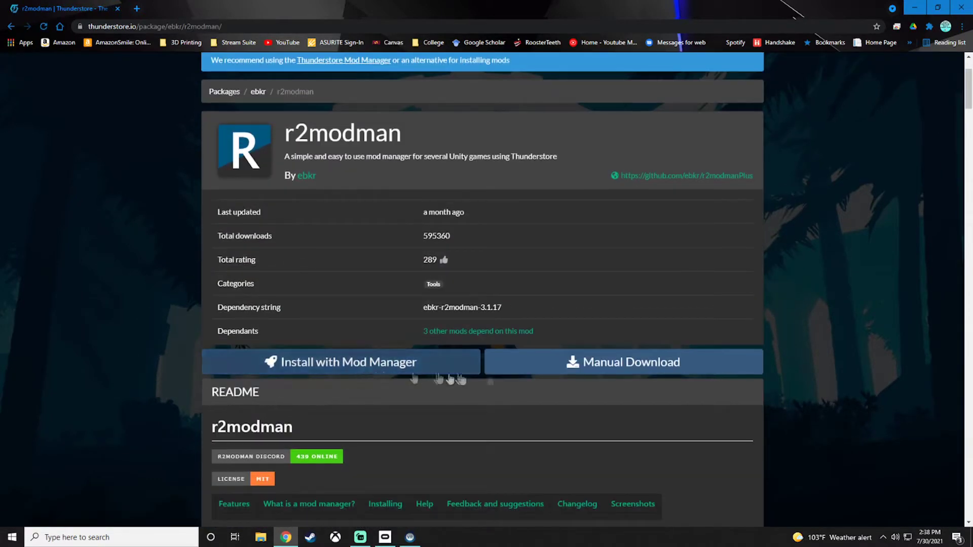
scroll(510, 374, "down", 4)
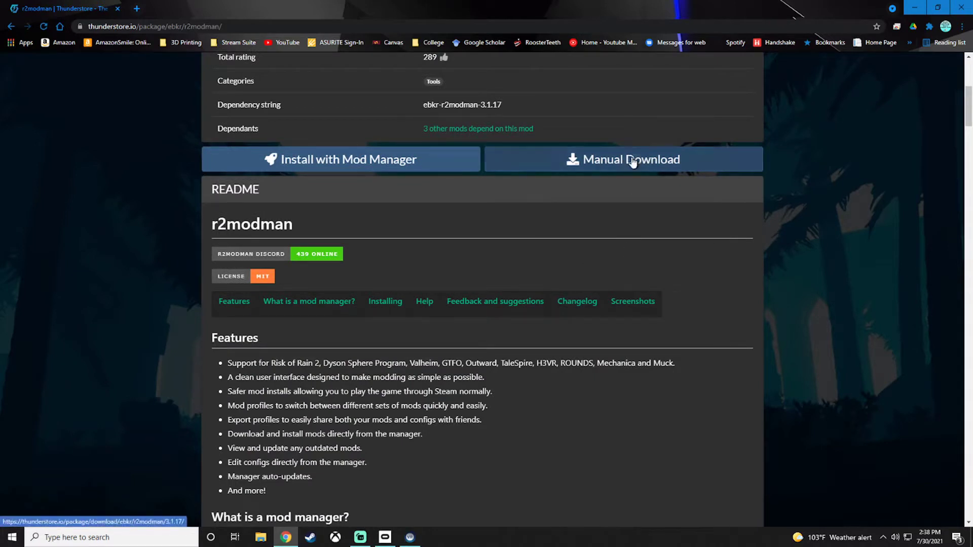
Step: Cancel the duplicate r2modman manual download and show the Downloads folder in File Explorer
left_click(571, 158)
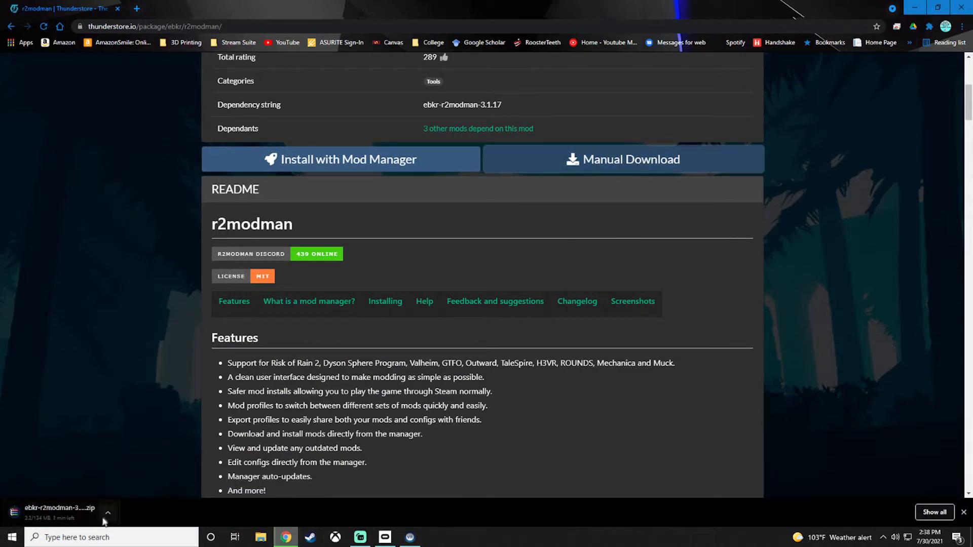
left_click(107, 513)
left_click(167, 495)
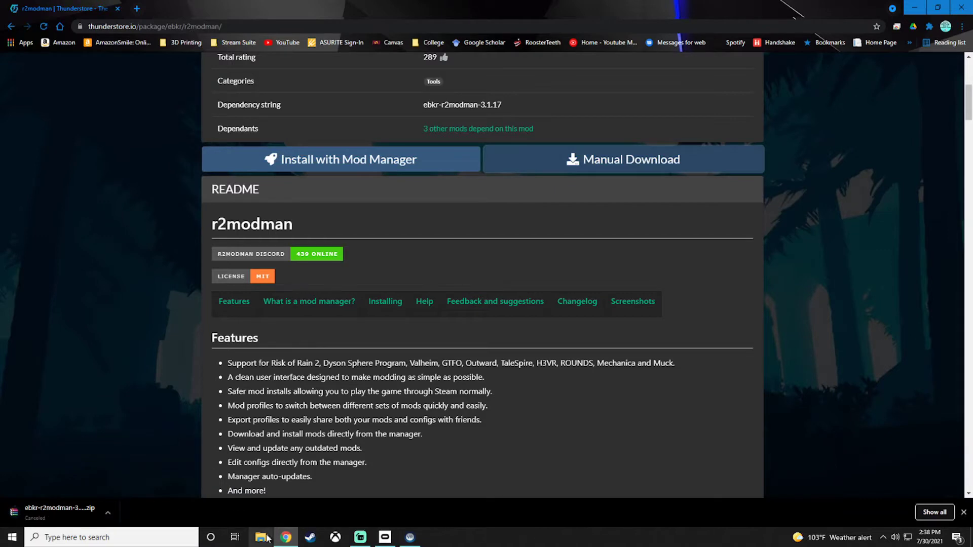
left_click(261, 537)
left_click(236, 249)
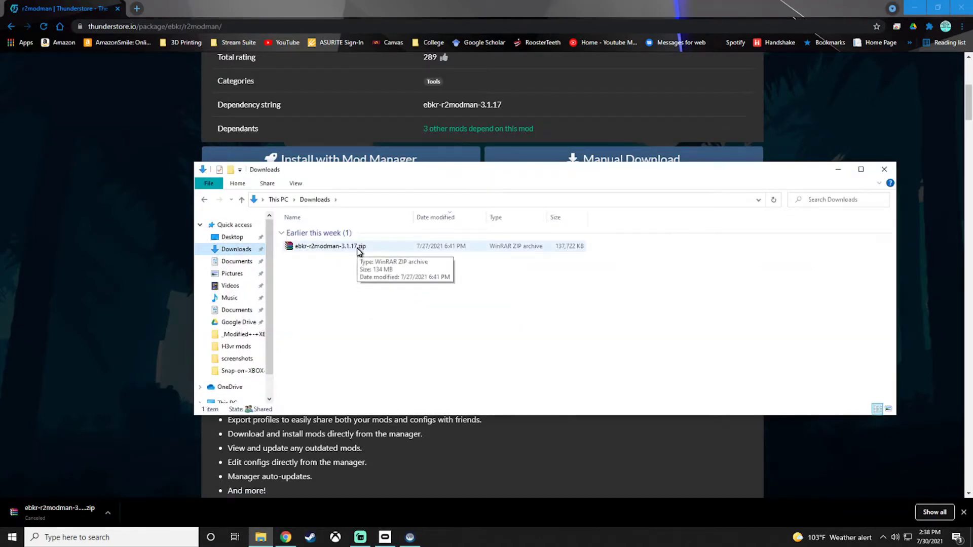
Step: Extract the r2modman zip to ebkr-r2modman-3.1.17, check the installer inside, and close Explorer
right_click(359, 252)
left_click(402, 301)
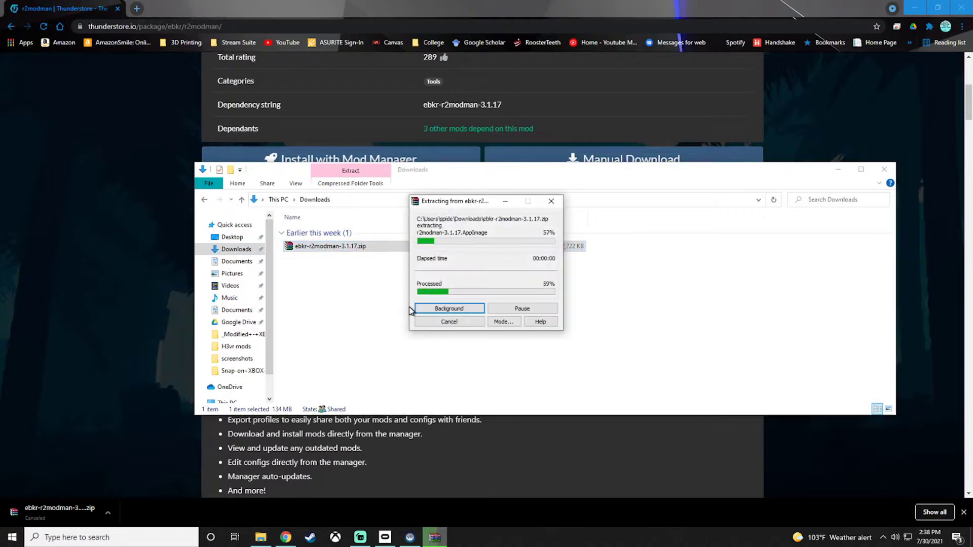
double_click(328, 248)
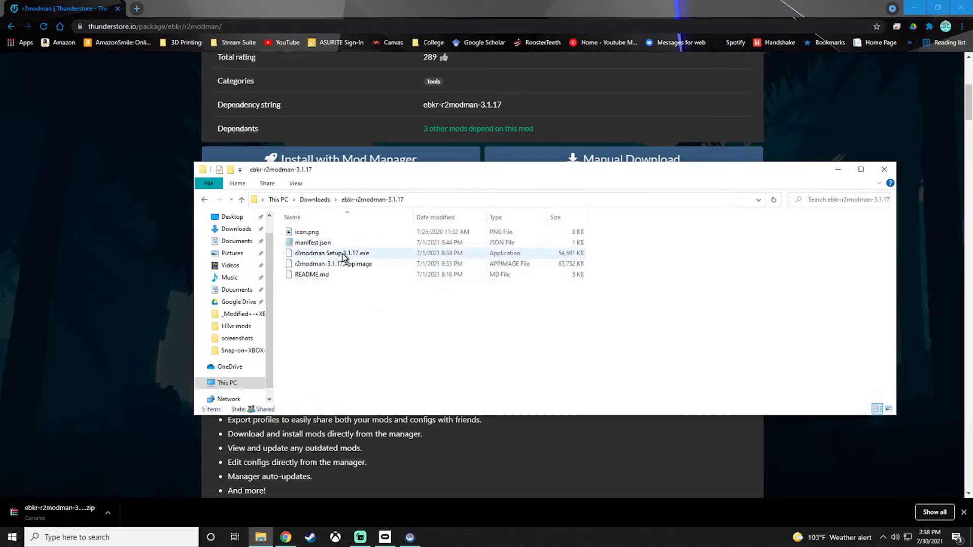
mouse_move(333, 254)
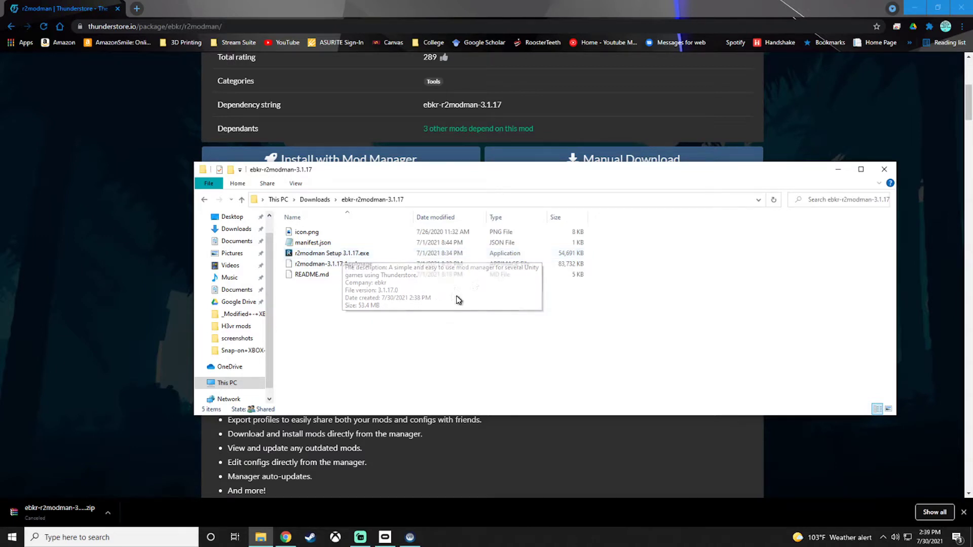
left_click(884, 169)
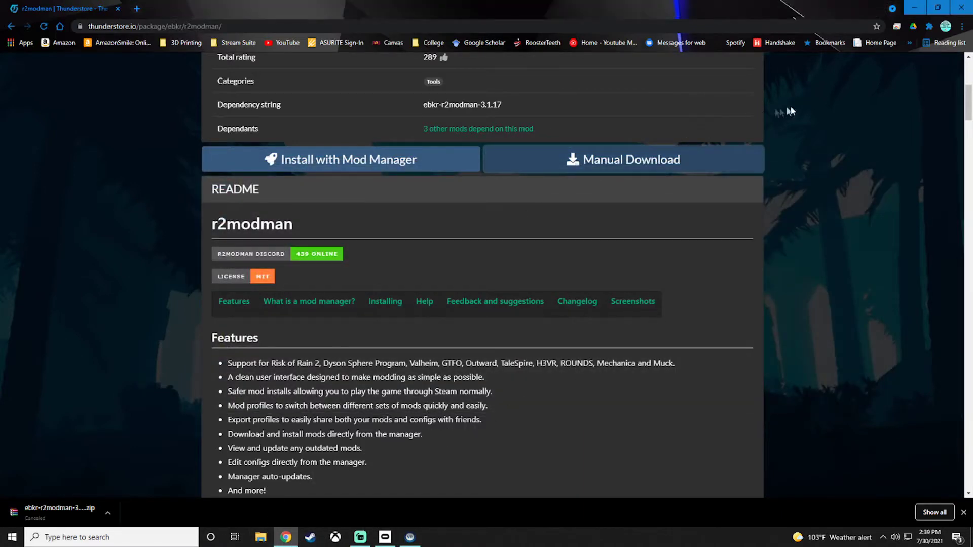
Step: Launch r2modman, pick H3VR with the Default profile, and browse the Online mod catalog
left_click(915, 7)
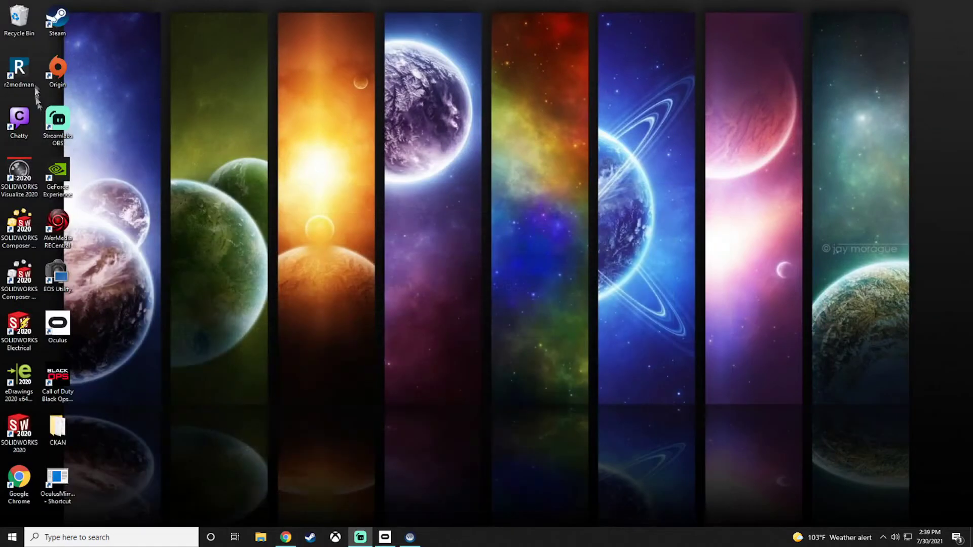
double_click(34, 69)
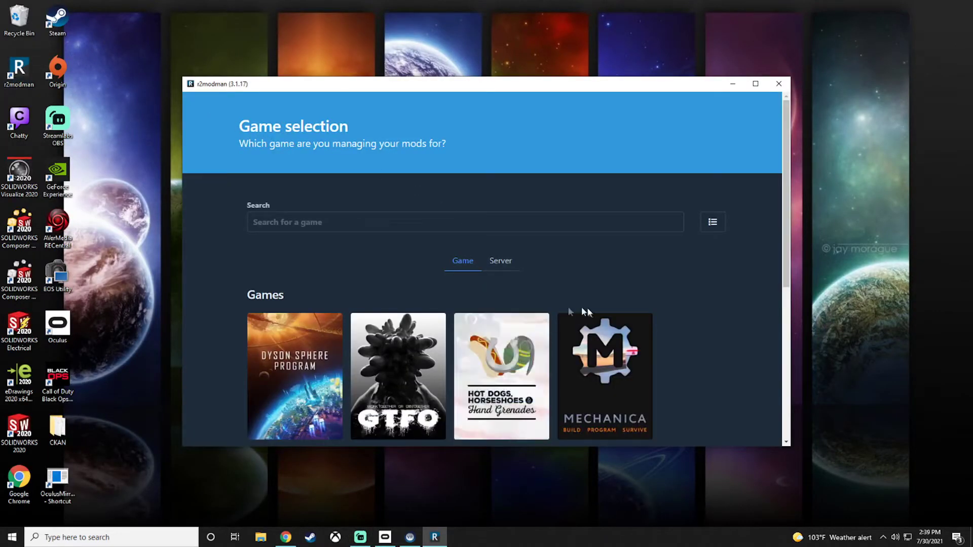
left_click(497, 360)
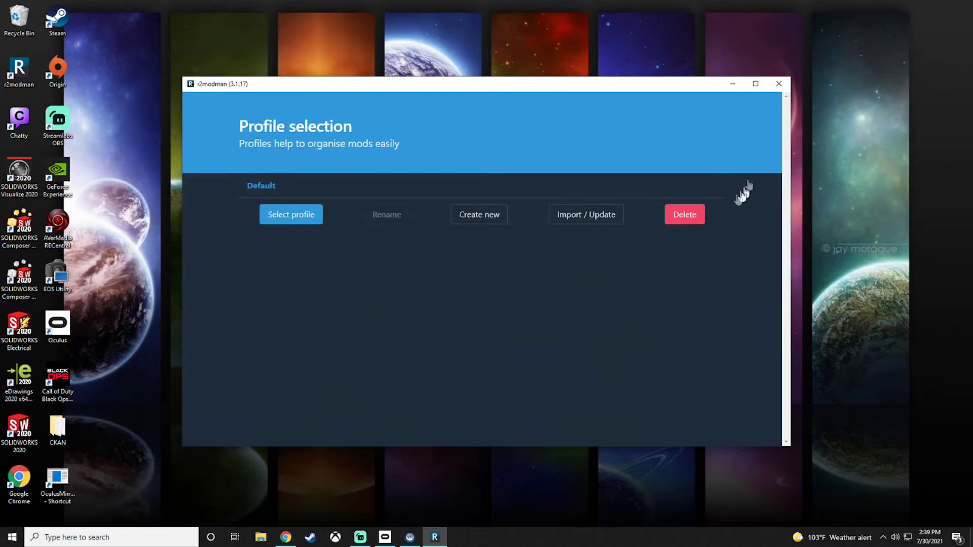
left_click(298, 217)
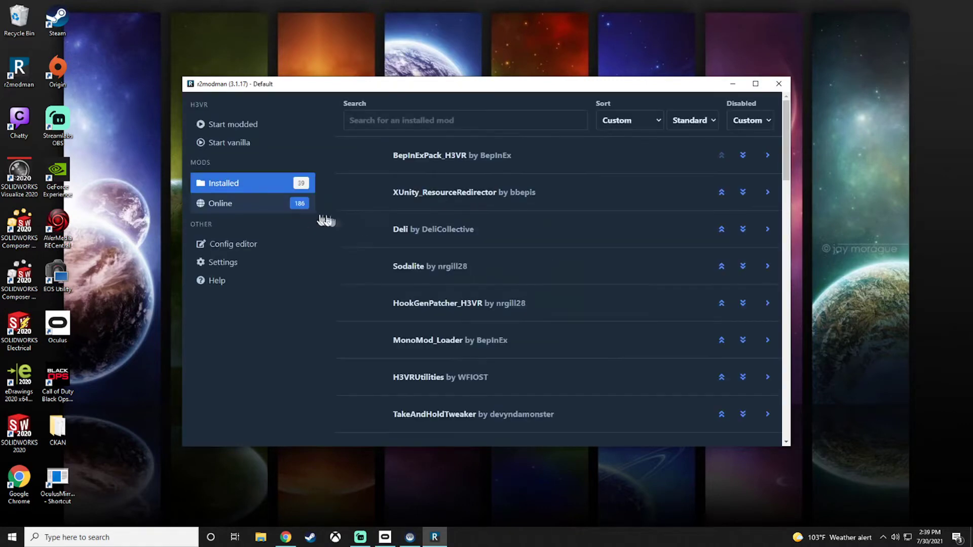
left_click(255, 204)
left_click(241, 183)
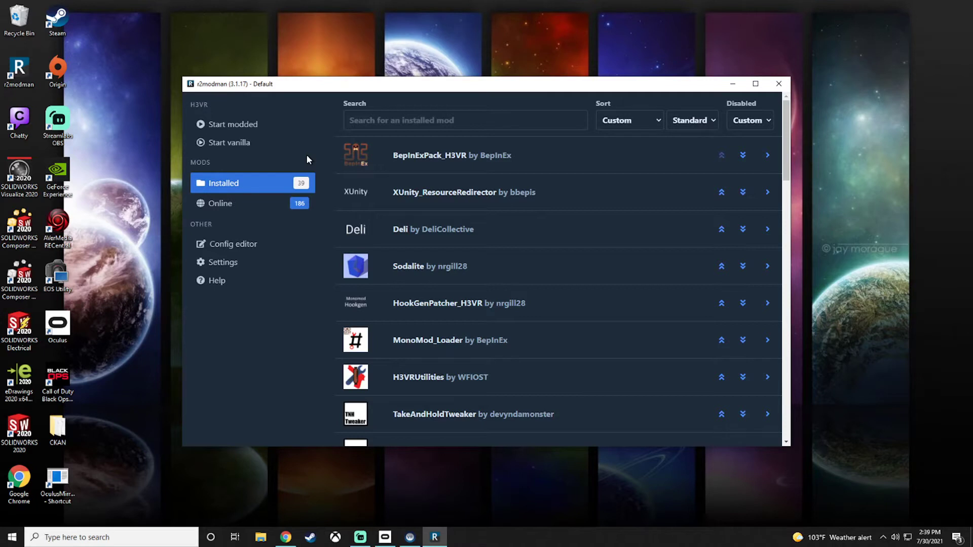
left_click(229, 205)
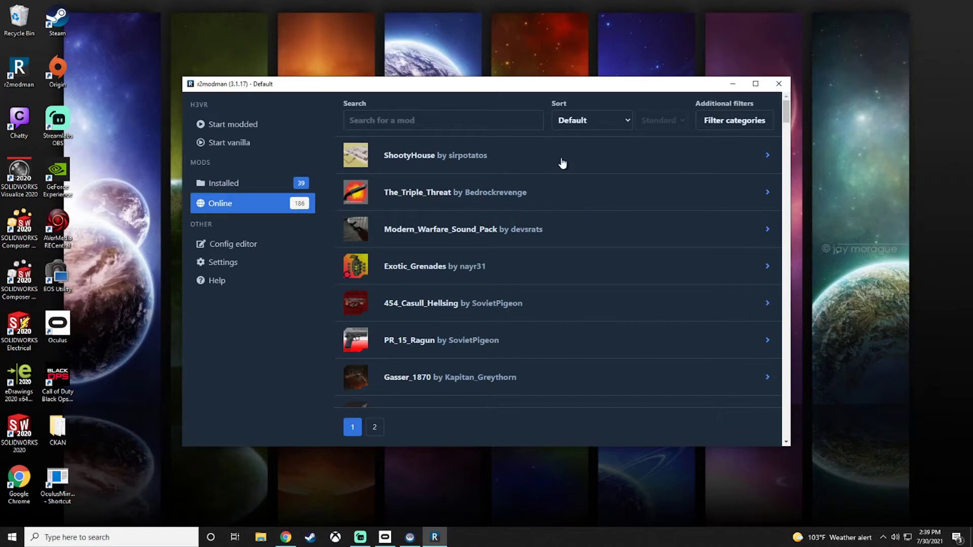
Step: Find the ShootyHouse map in the Online list and download it with its dependencies
scroll(552, 163, "down", 2)
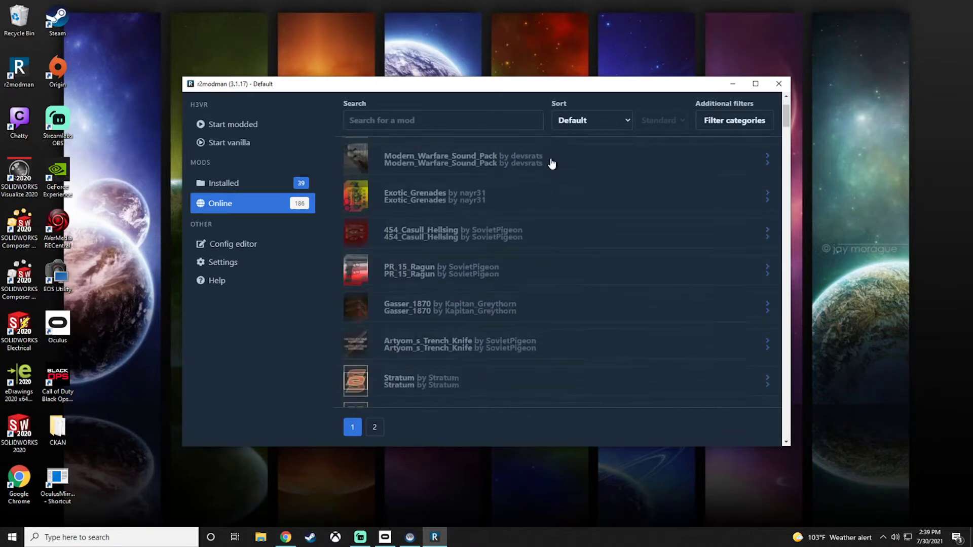
scroll(537, 203, "down", 2)
scroll(527, 221, "up", 4)
left_click(471, 168)
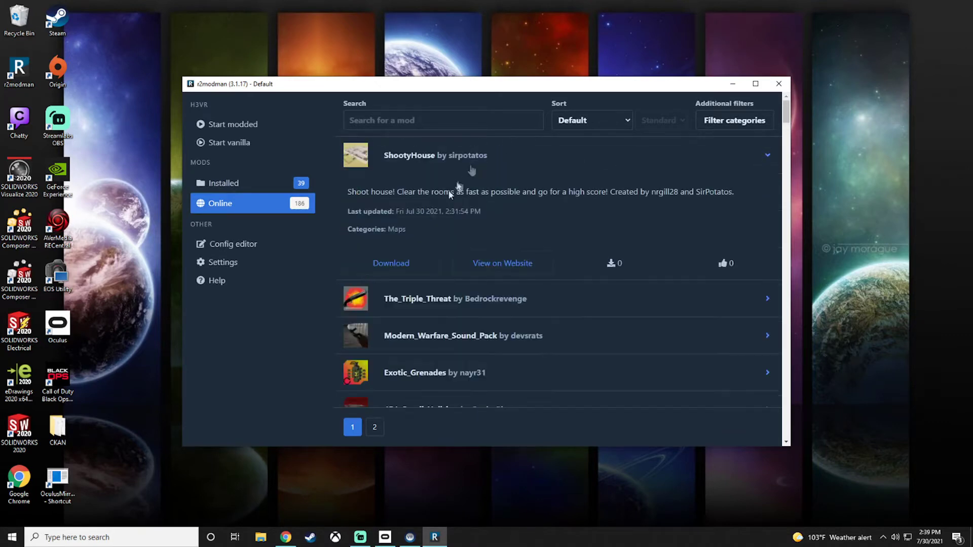
left_click(413, 264)
left_click(409, 326)
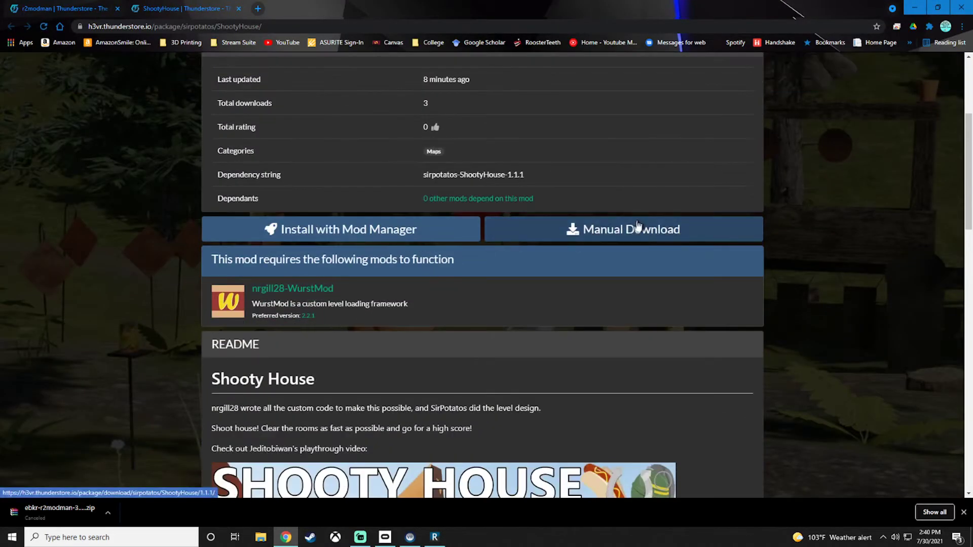
Step: Try ShootyHouse's Install with Mod Manager button on its page, then decline the handoff
left_click(363, 234)
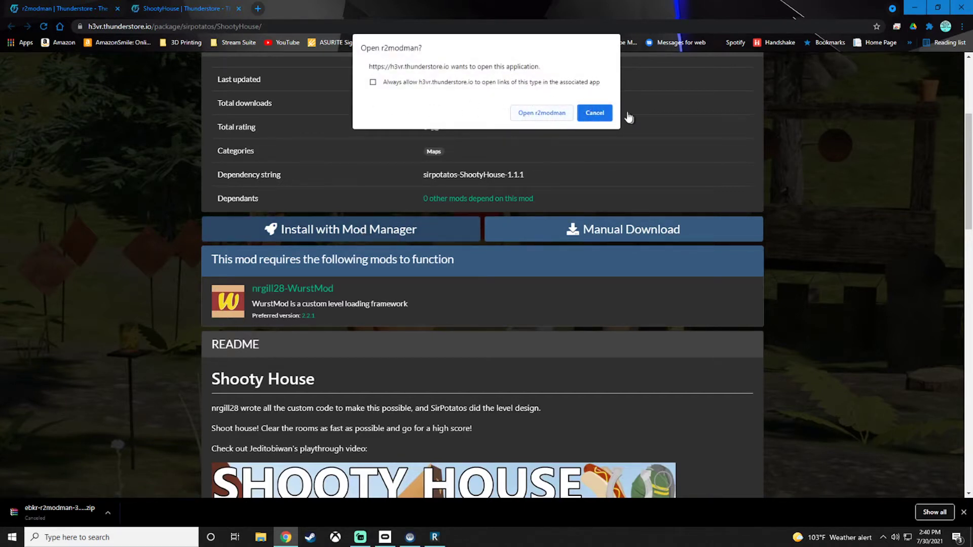
left_click(595, 113)
scroll(576, 243, "up", 4)
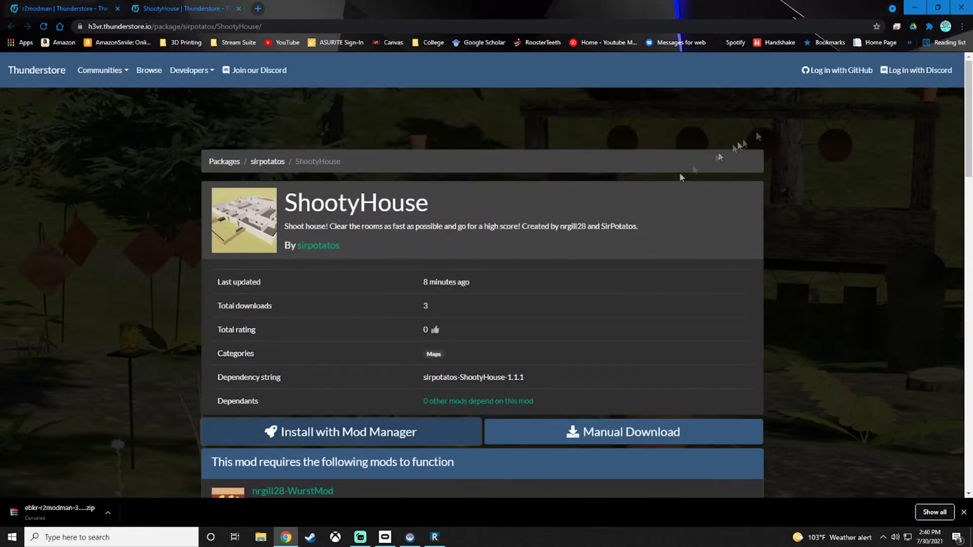
Step: Open the H3VR community's mod listing and scroll through the recently updated mods
left_click(104, 76)
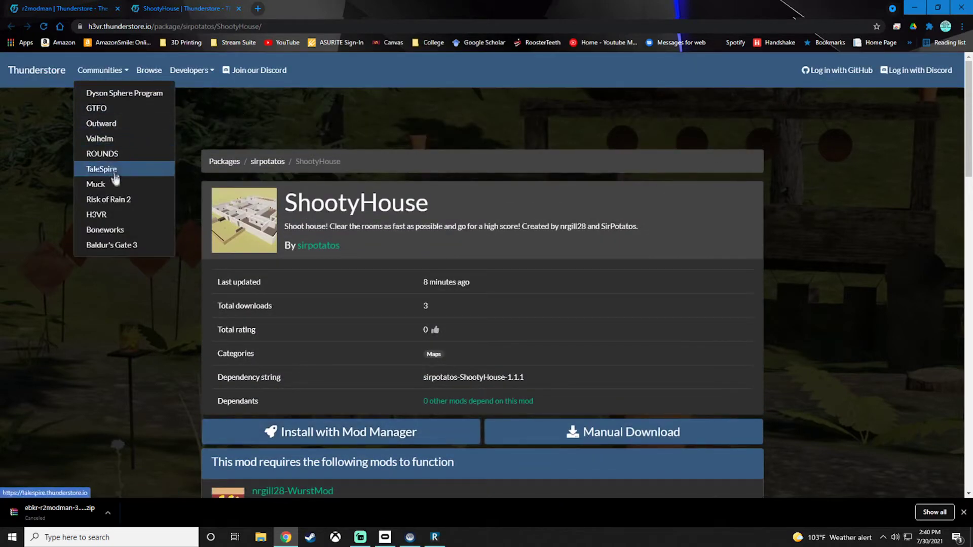
left_click(101, 215)
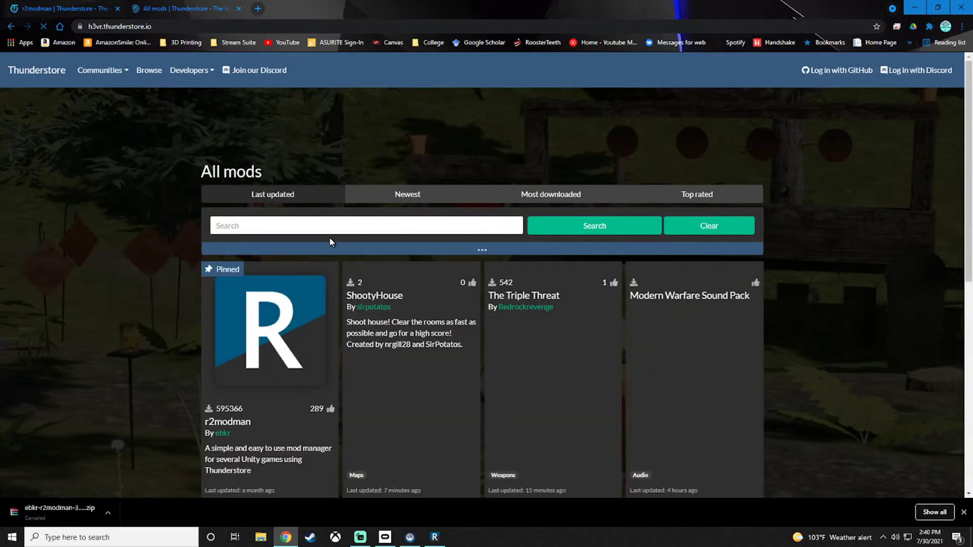
scroll(184, 359, "down", 4)
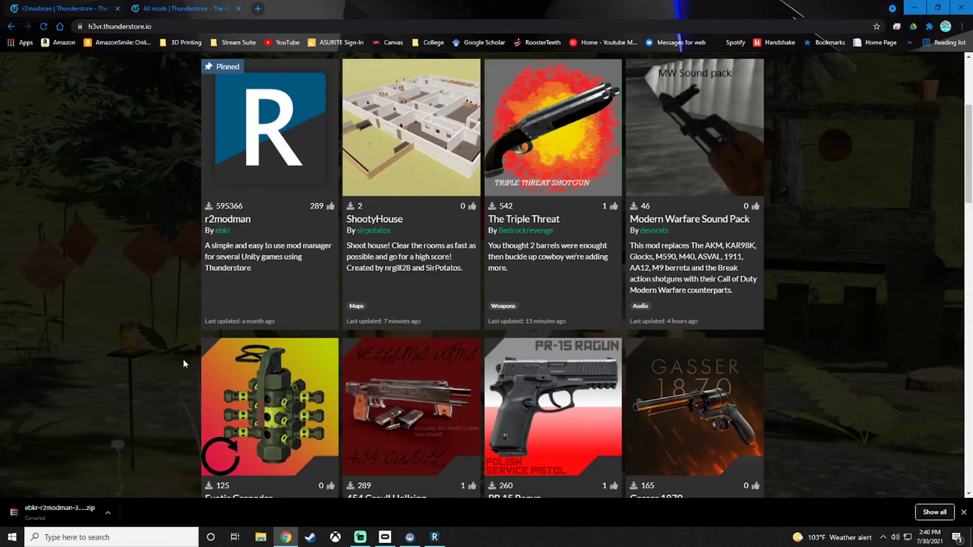
scroll(183, 359, "down", 4)
scroll(184, 359, "down", 5)
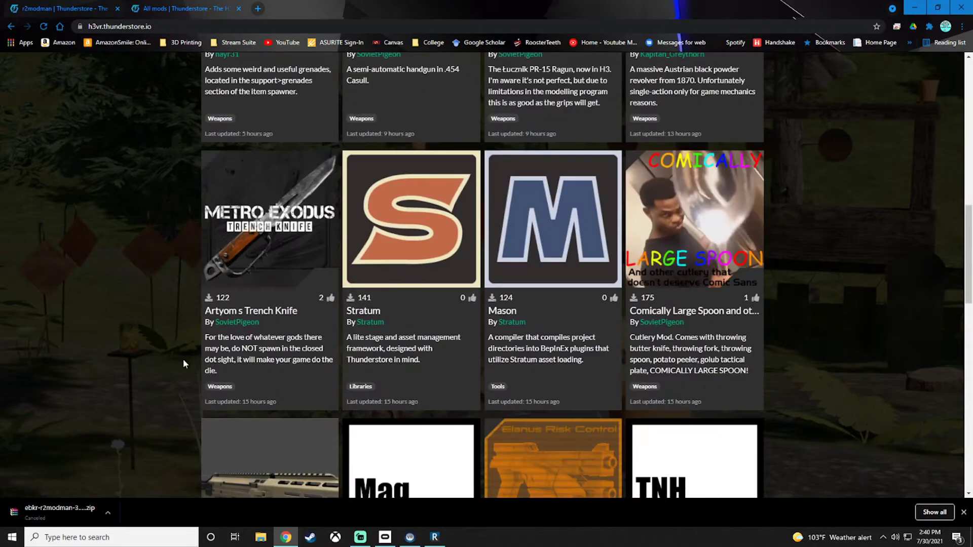
scroll(183, 359, "down", 4)
scroll(183, 359, "up", 5)
scroll(181, 362, "up", 6)
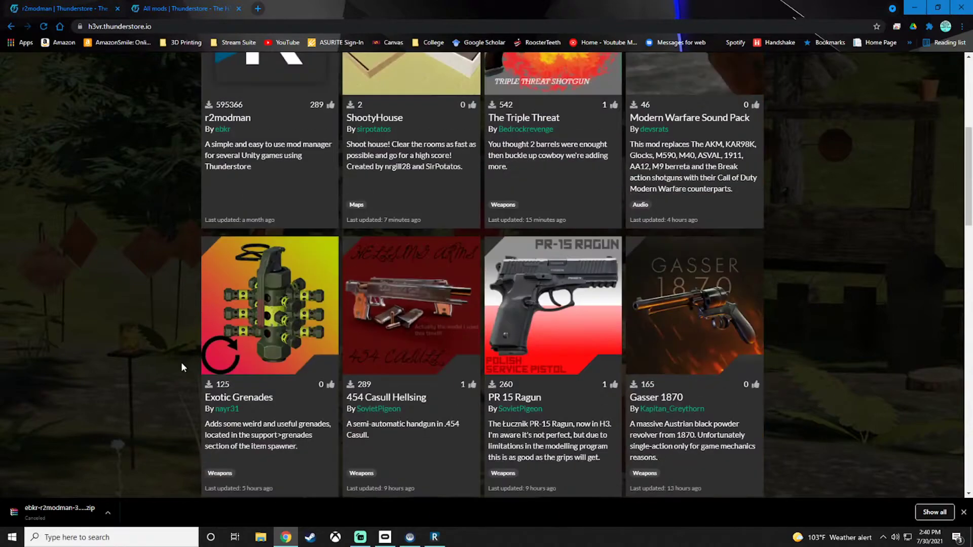
scroll(181, 362, "up", 6)
scroll(181, 362, "down", 6)
scroll(181, 362, "down", 5)
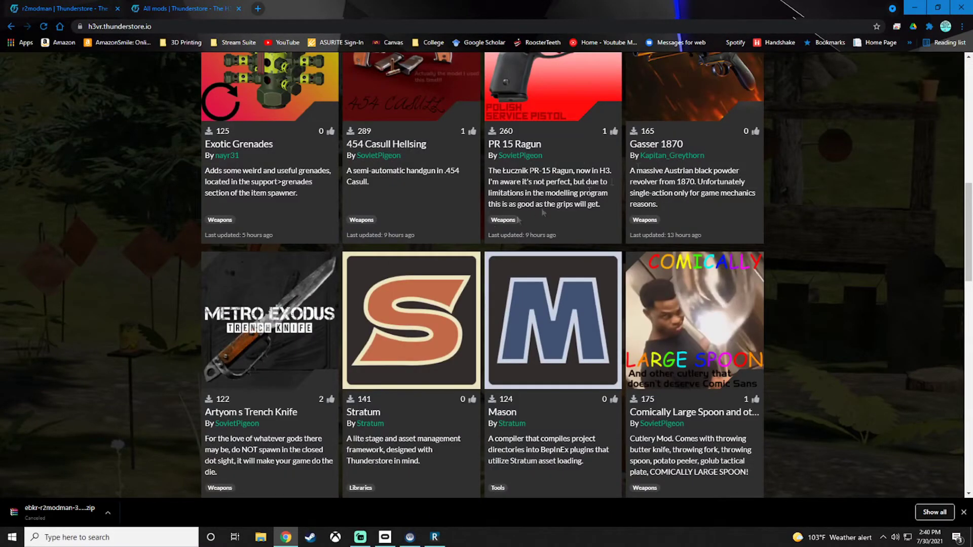
Step: Back in r2modman, scroll the Installed mods list and expand Super_Shotgun_Samuel's details
left_click(912, 9)
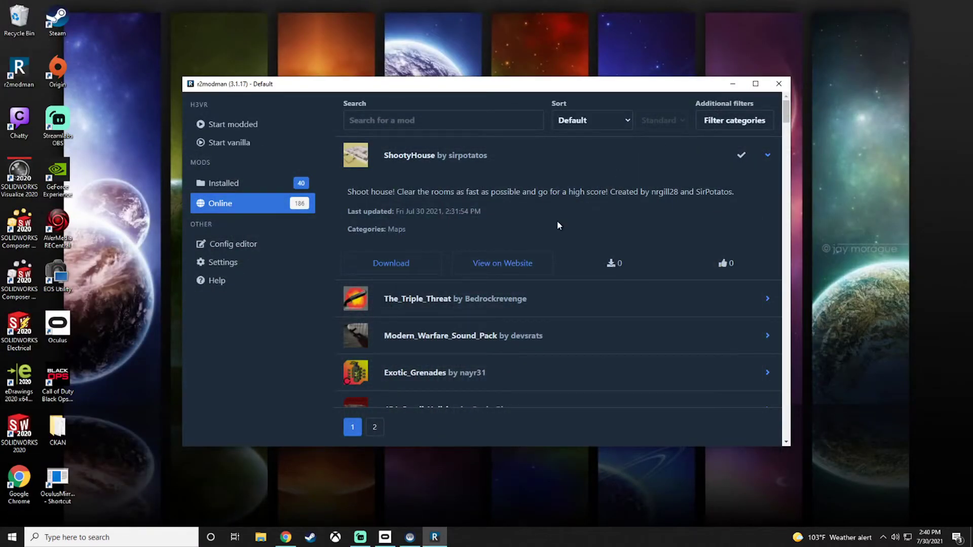
left_click(251, 187)
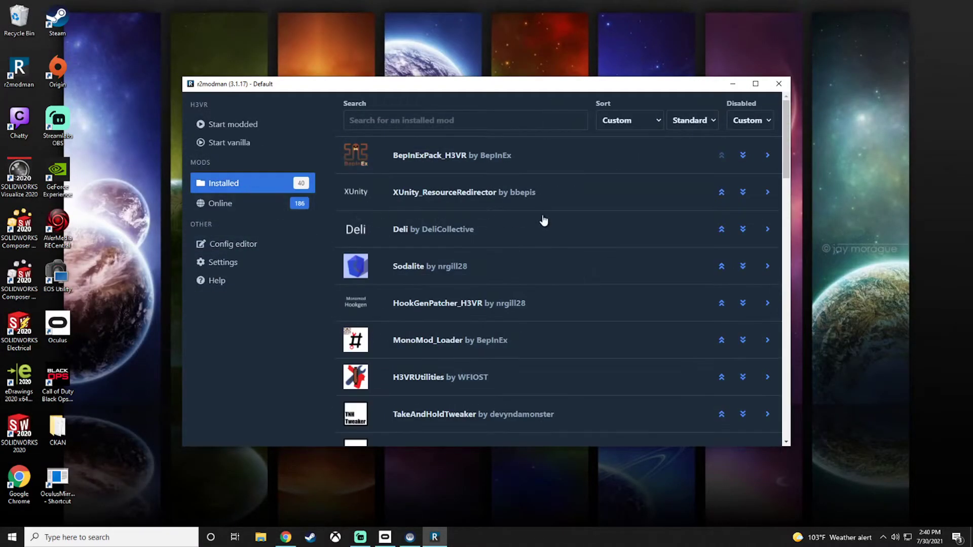
scroll(469, 378, "down", 2)
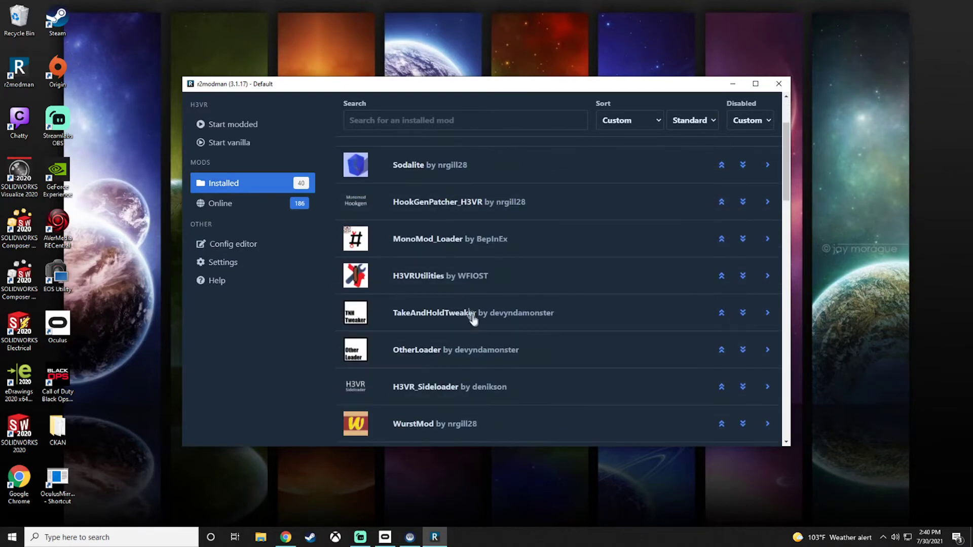
scroll(444, 319, "down", 4)
scroll(442, 332, "down", 3)
scroll(440, 341, "down", 5)
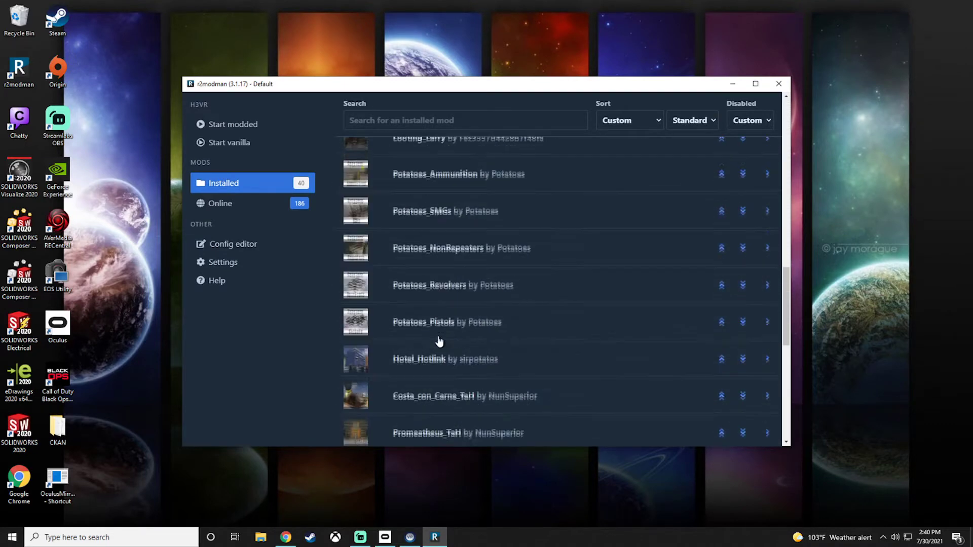
scroll(441, 324, "up", 3)
left_click(447, 257)
Step: Expand TakeAndHoldTweaker to show its description and options
scroll(459, 294, "up", 4)
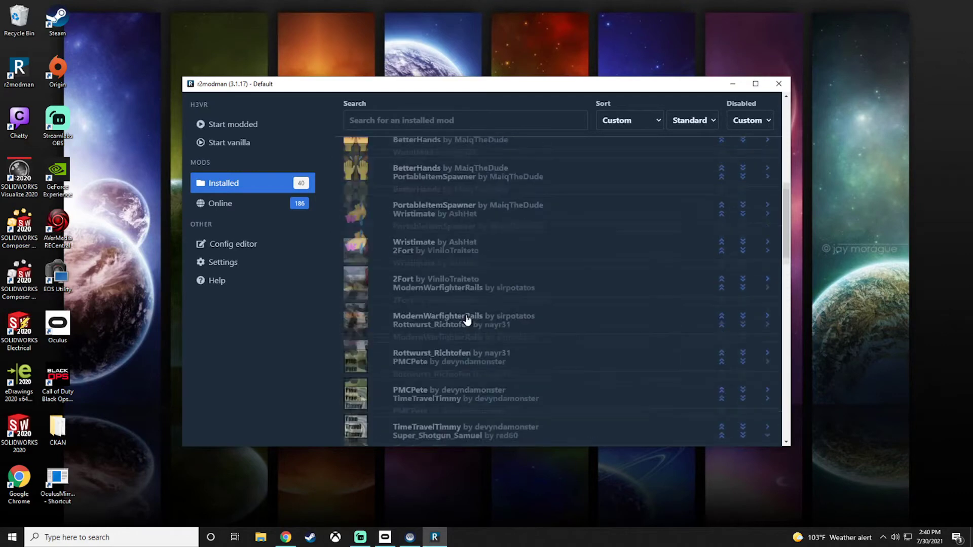
scroll(452, 268, "up", 2)
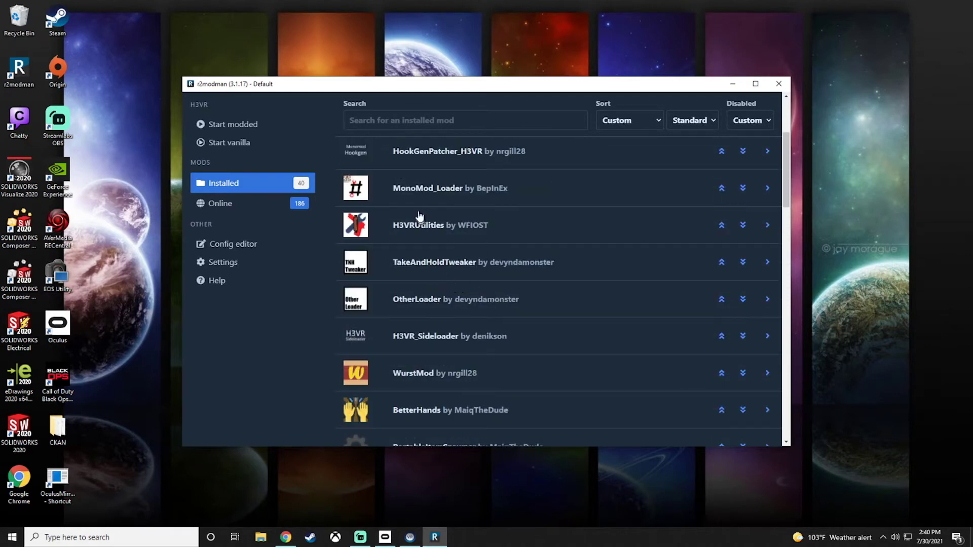
scroll(435, 227, "up", 3)
scroll(450, 327, "down", 3)
left_click(449, 266)
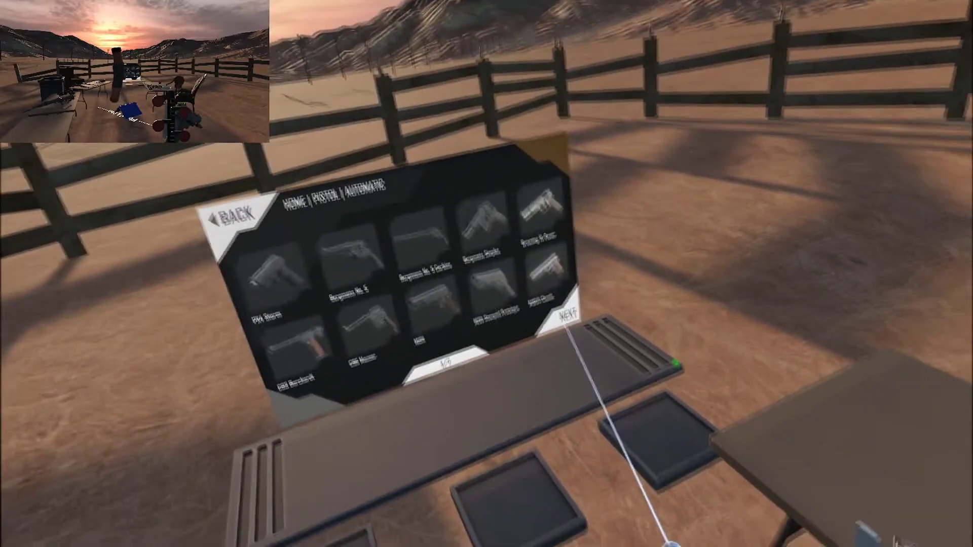
Step: Page through the automatic pistols in the item spawner, then go back to the pistol categories
left_click(567, 326)
left_click(578, 310)
left_click(573, 310)
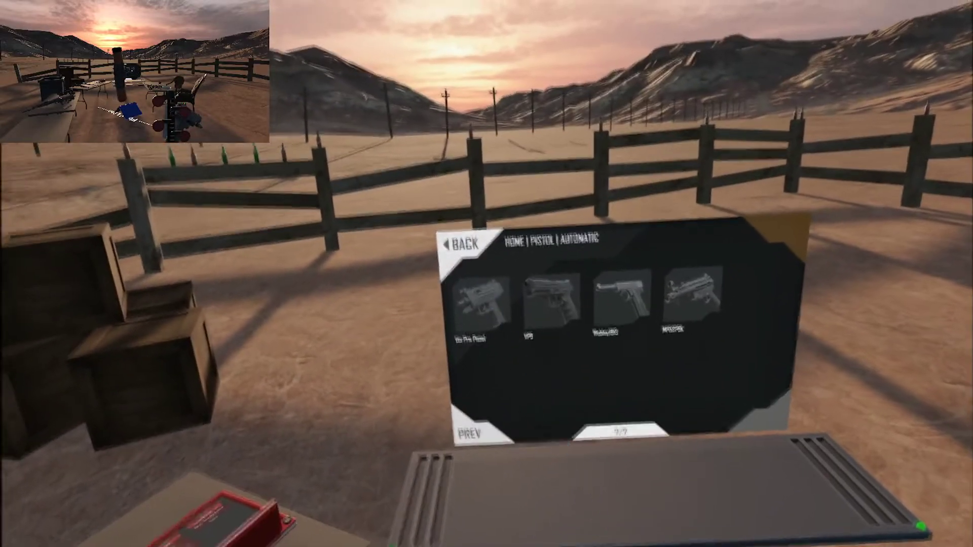
left_click(461, 245)
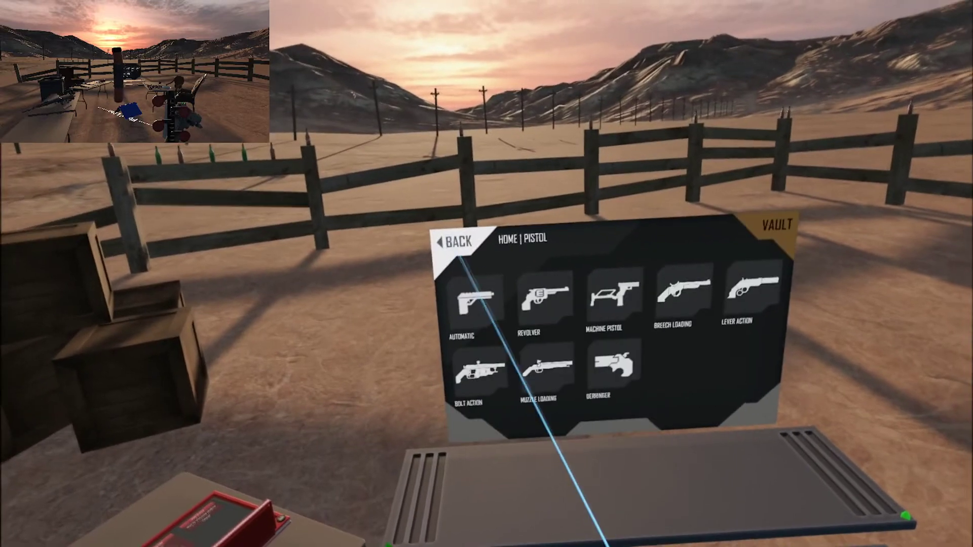